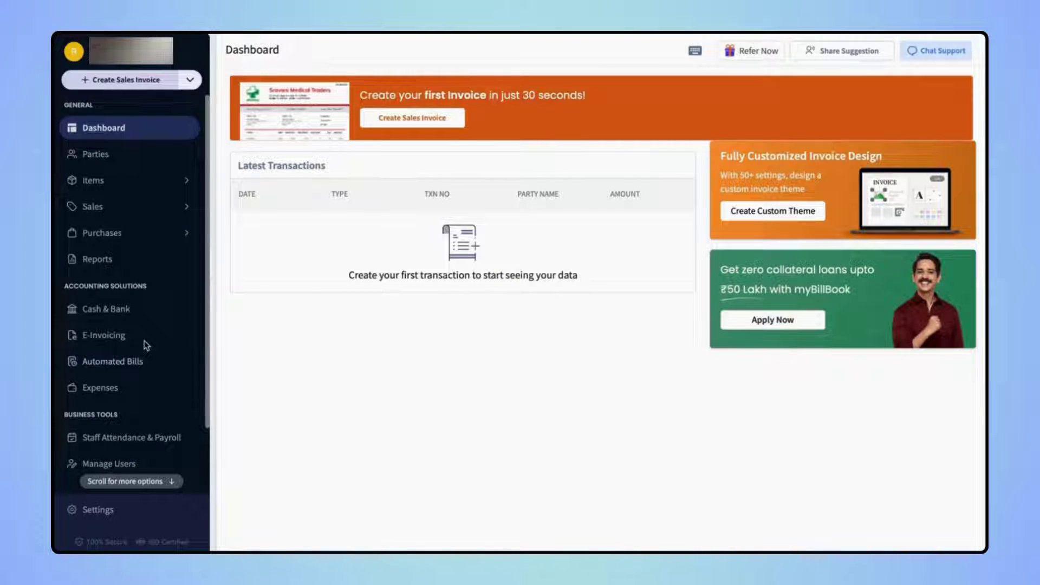
# - Open the Expenses page from the sidebar and start a new expense
pyautogui.scroll(-1, 147, 341)
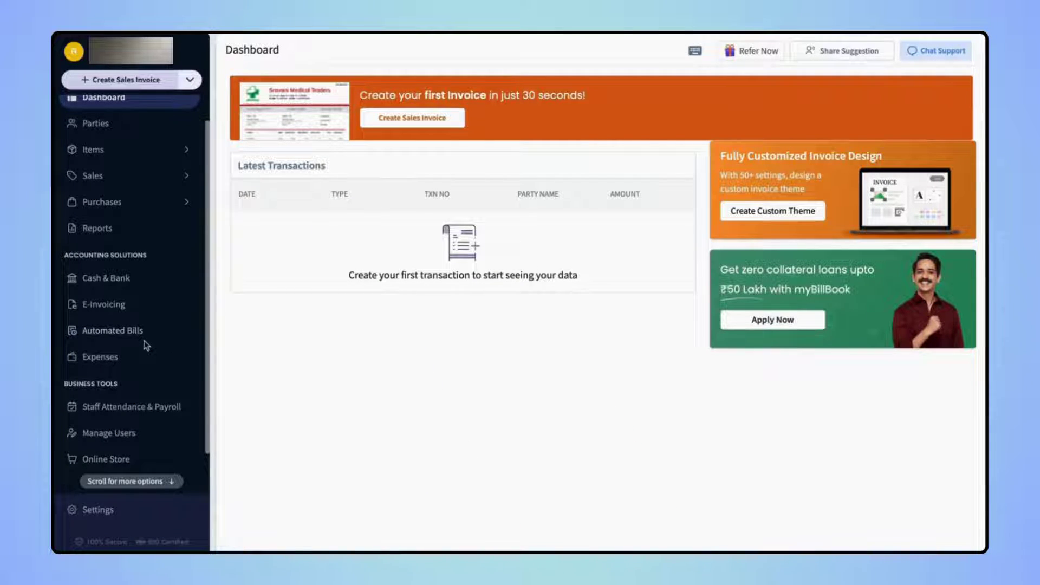
pyautogui.scroll(-1, 146, 345)
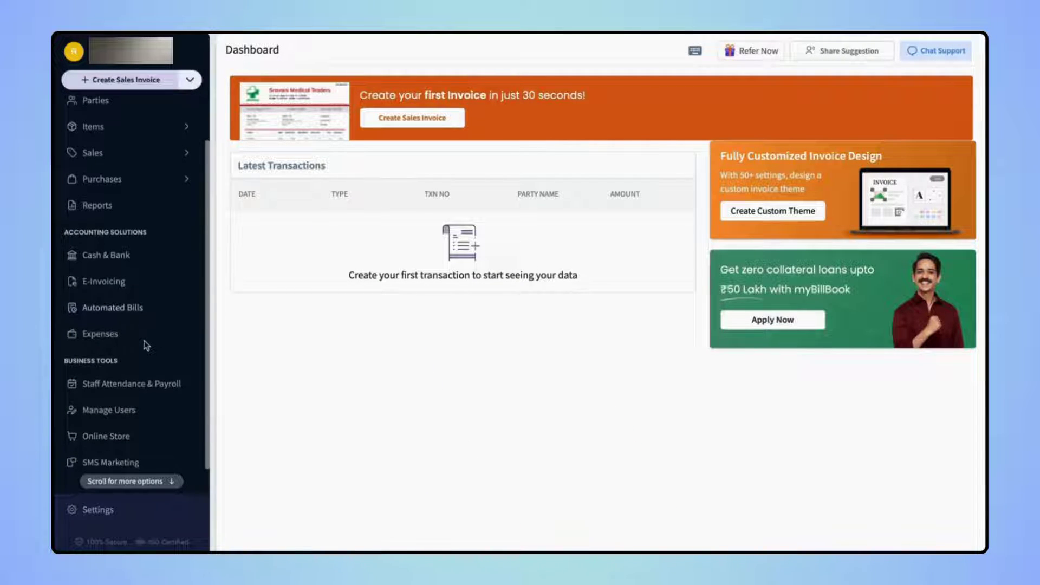
pyautogui.click(101, 335)
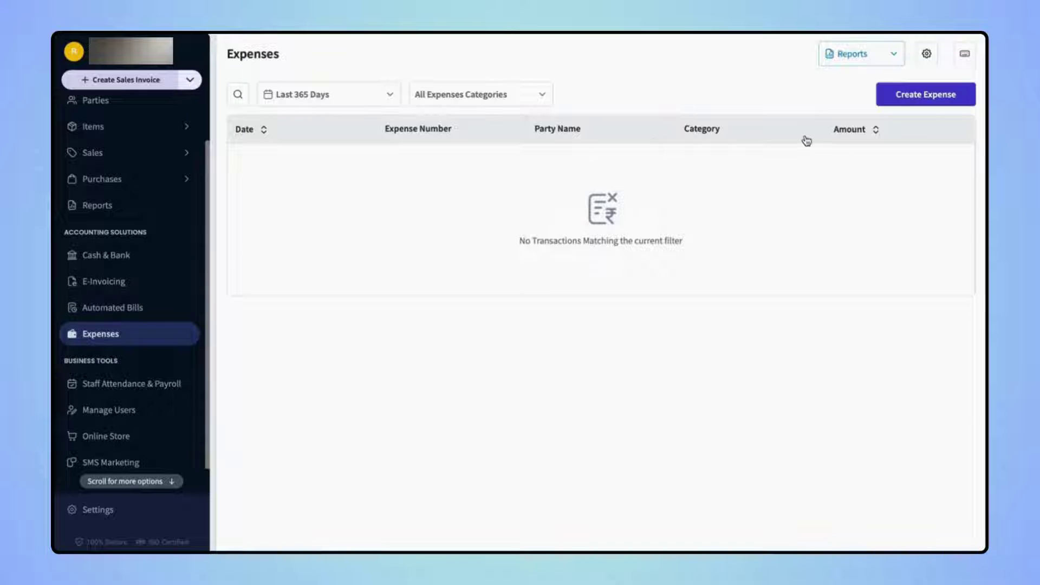
pyautogui.click(927, 98)
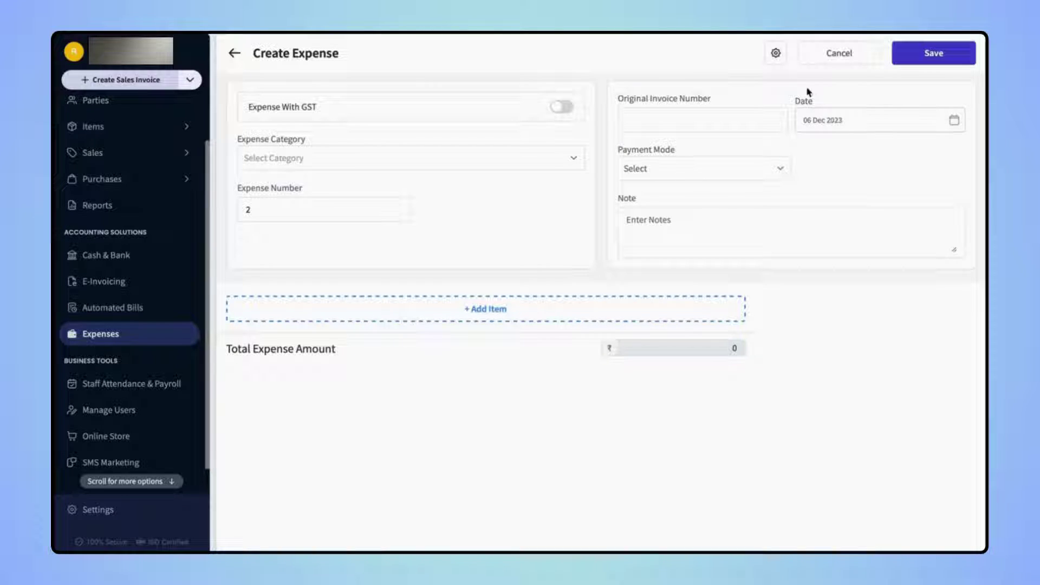
# - Try enabling GST on expense 2, which stays without GST, and open the category list
pyautogui.click(572, 110)
pyautogui.click(396, 158)
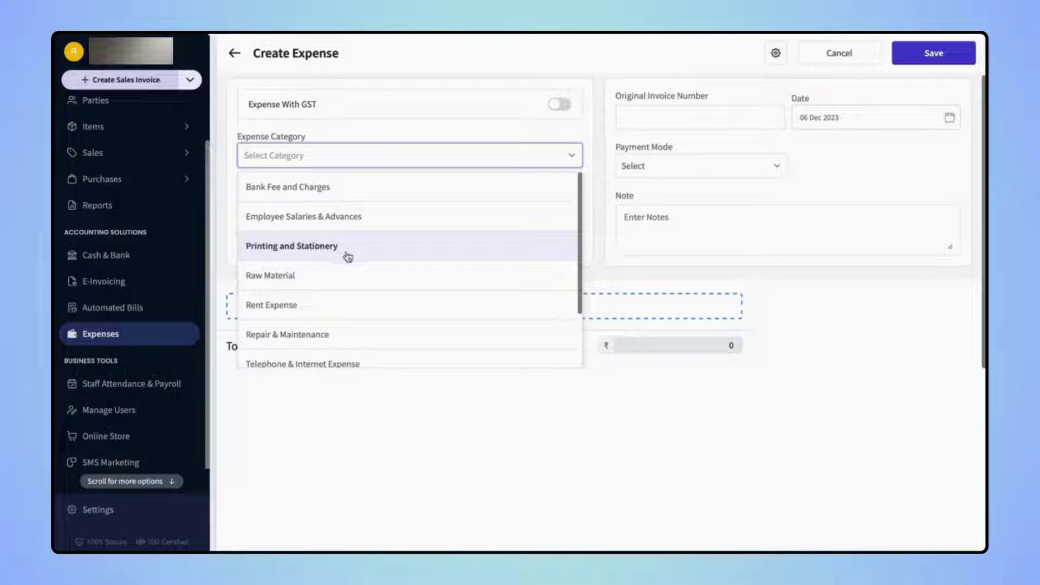
# - Choose Printing and Stationery from the Expense Category dropdown
pyautogui.scroll(-2, 350, 299)
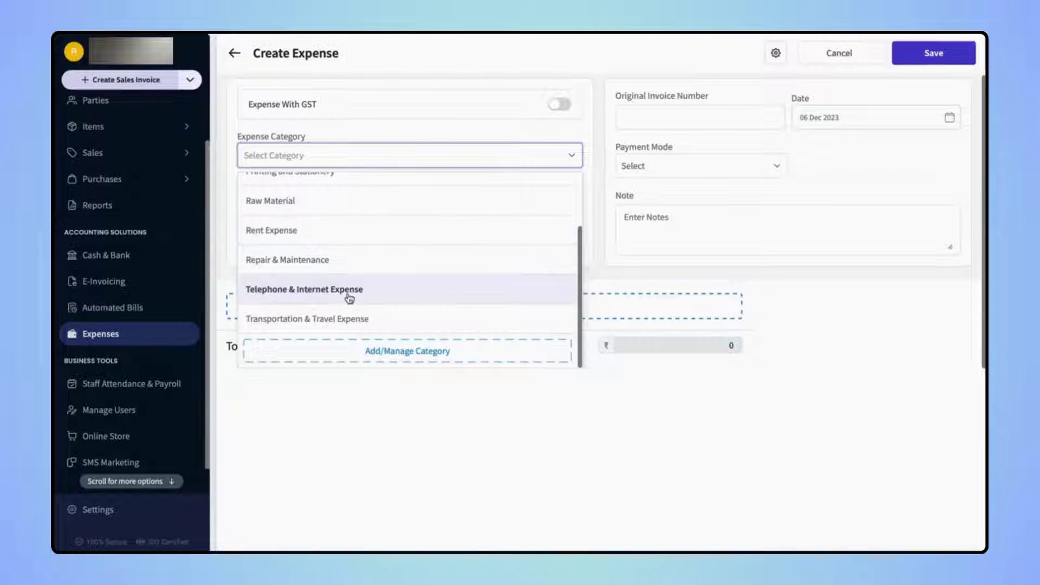
pyautogui.click(403, 352)
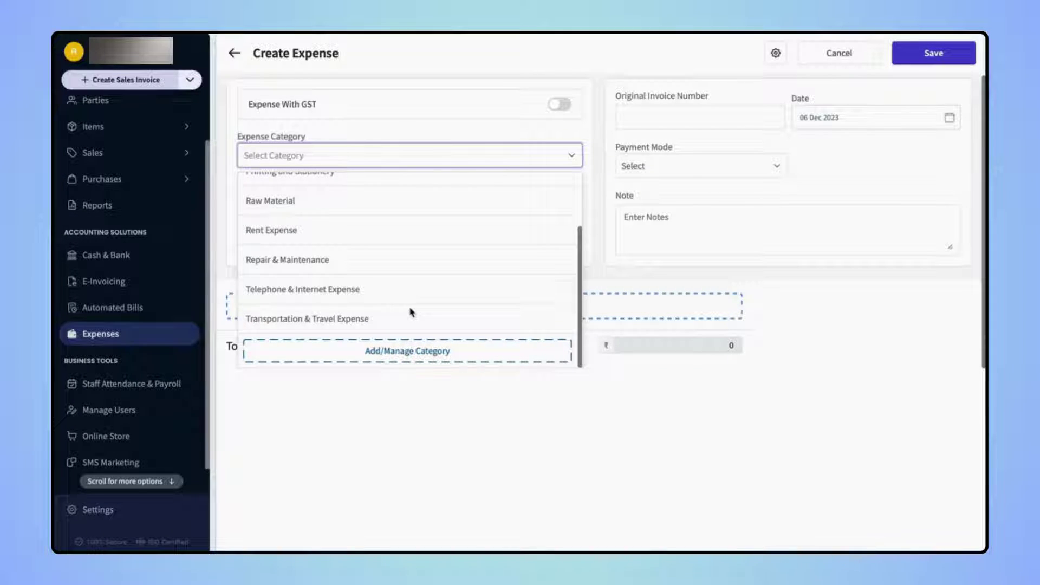
pyautogui.scroll(3, 410, 310)
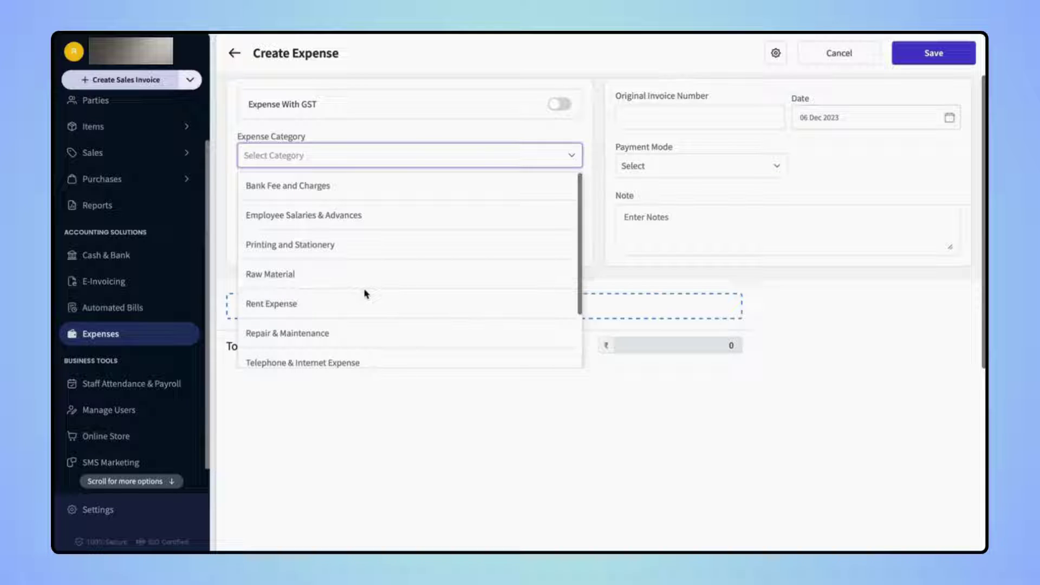
pyautogui.click(306, 246)
pyautogui.click(307, 248)
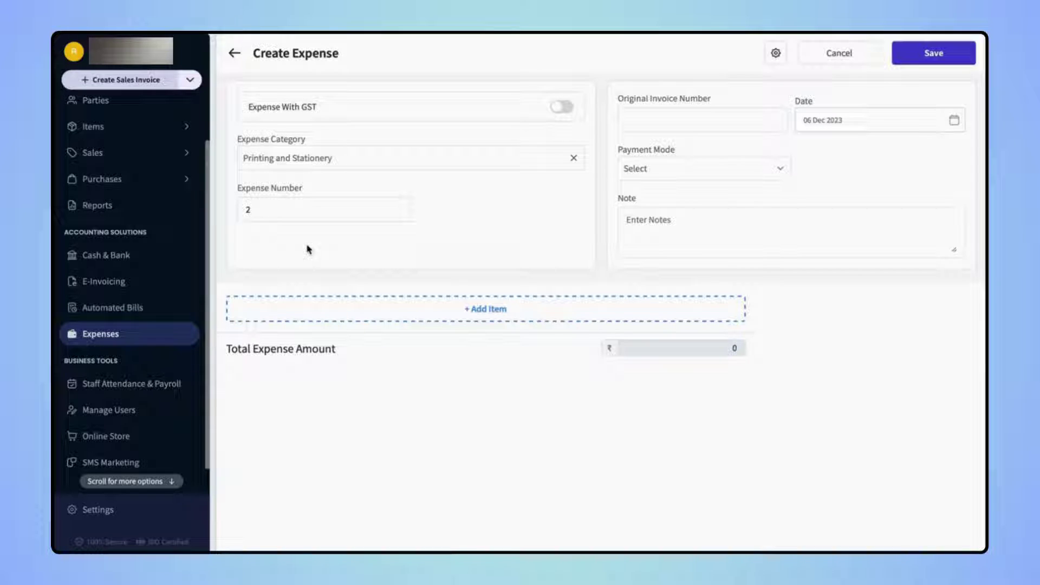
# - Add one EPSON Printer (₹15,999) and one Gun Scanner (₹2,999) as line items
pyautogui.click(484, 316)
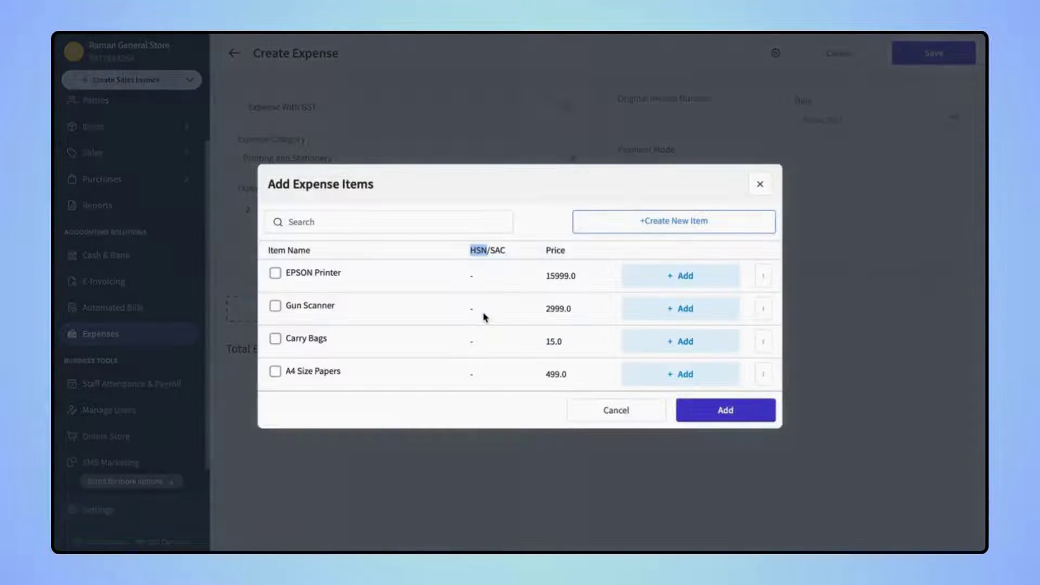
pyautogui.click(484, 317)
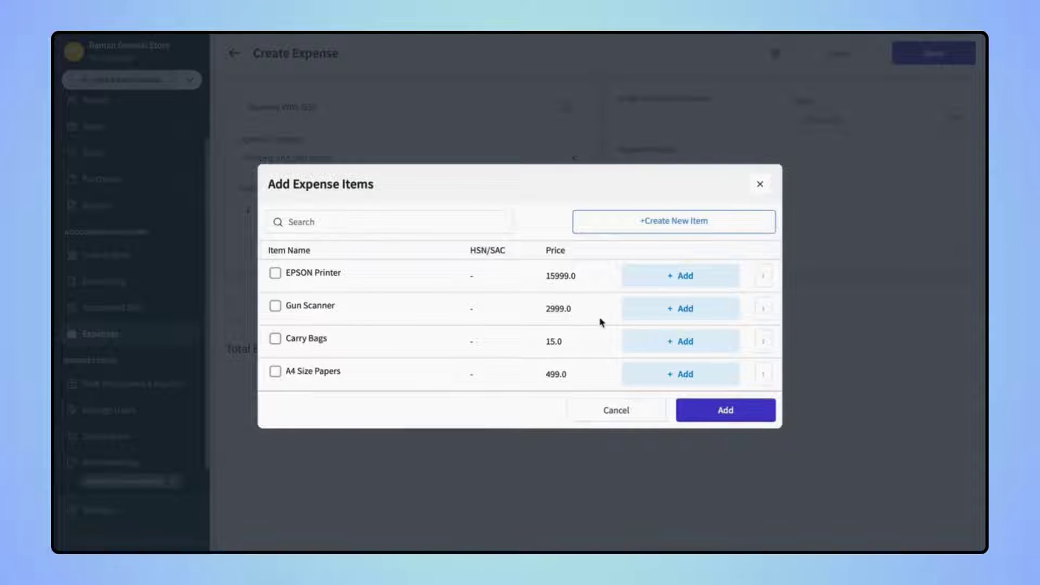
pyautogui.click(684, 275)
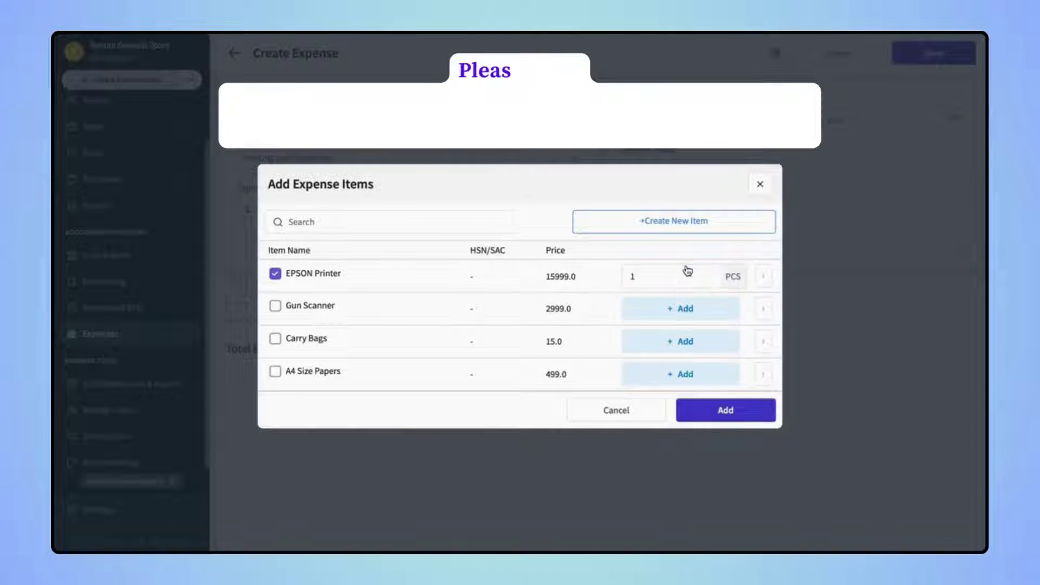
pyautogui.click(677, 307)
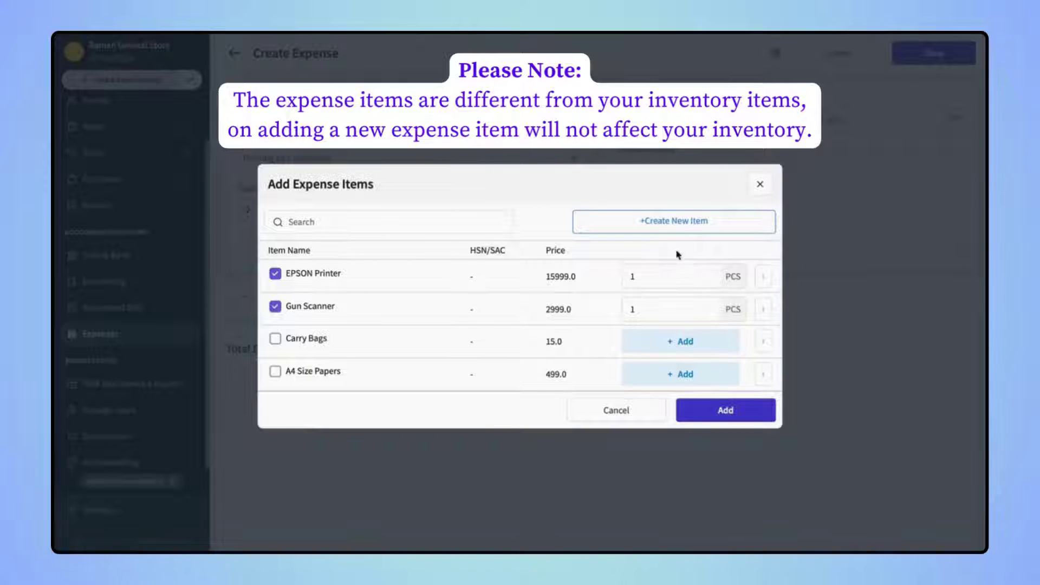
pyautogui.click(676, 233)
pyautogui.click(720, 415)
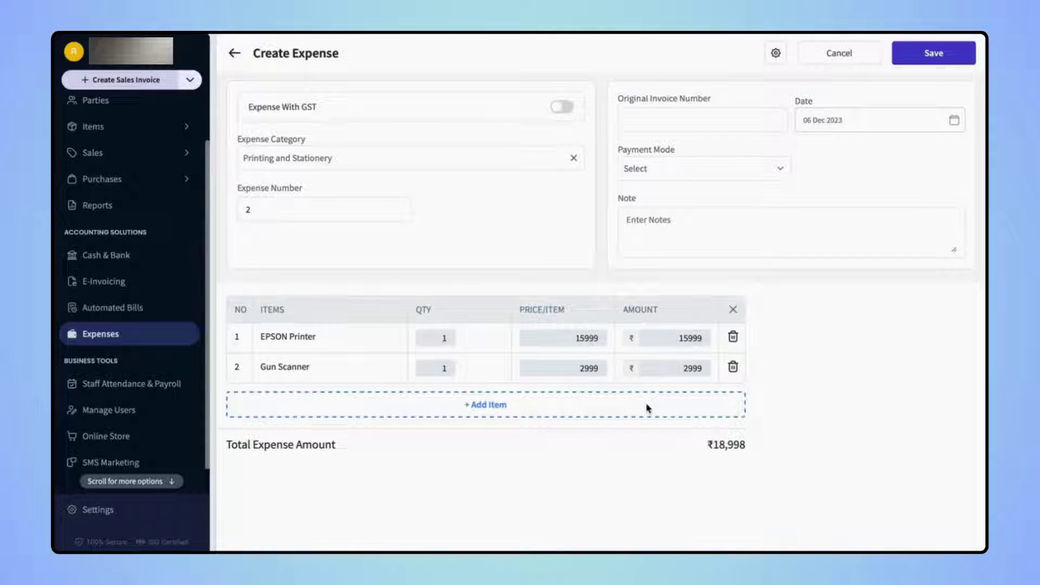
pyautogui.click(385, 211)
pyautogui.click(675, 122)
pyautogui.click(779, 169)
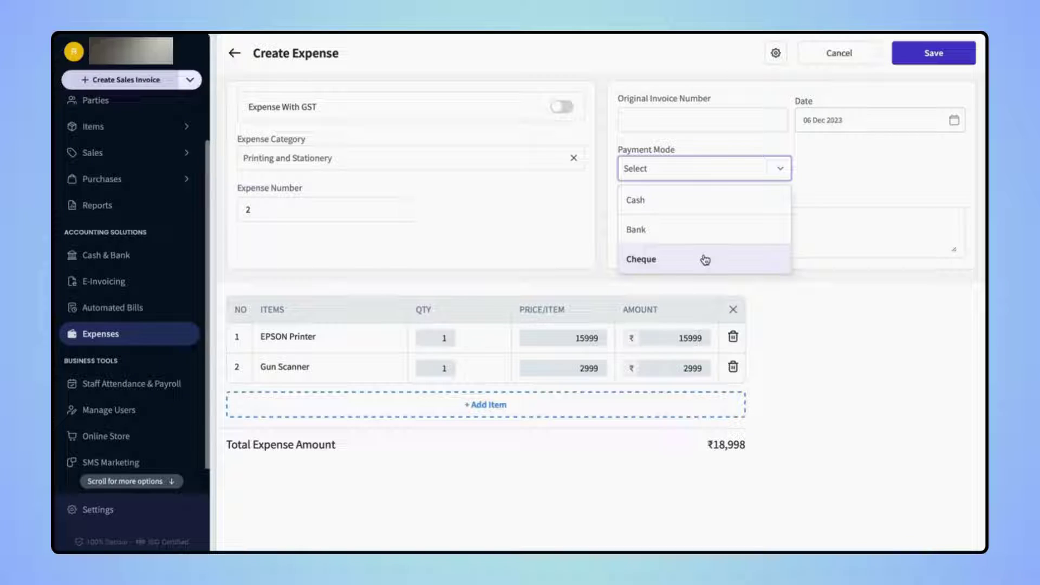
pyautogui.click(819, 196)
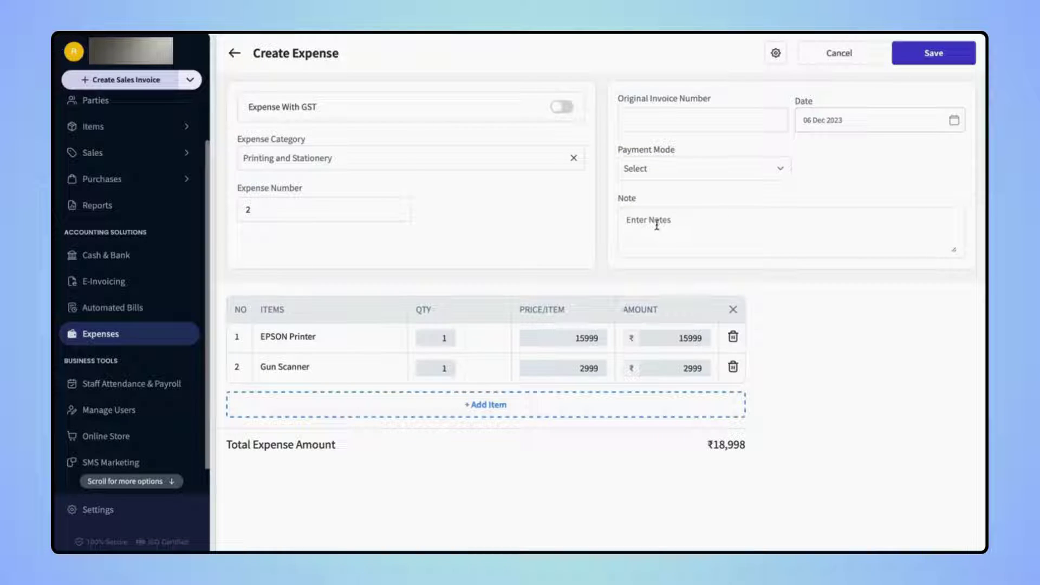
pyautogui.click(640, 219)
pyautogui.click(922, 57)
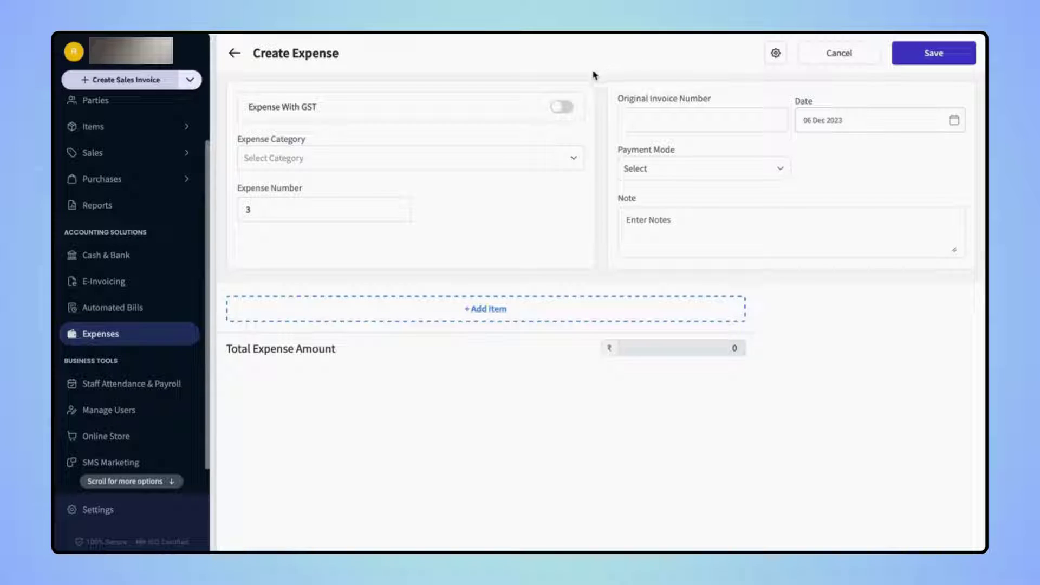
# - Turn on Expense With GST for the new expense 3
pyautogui.click(574, 112)
# - Select the expense's party from the party list and set the category to Printing and Stationery
pyautogui.click(574, 112)
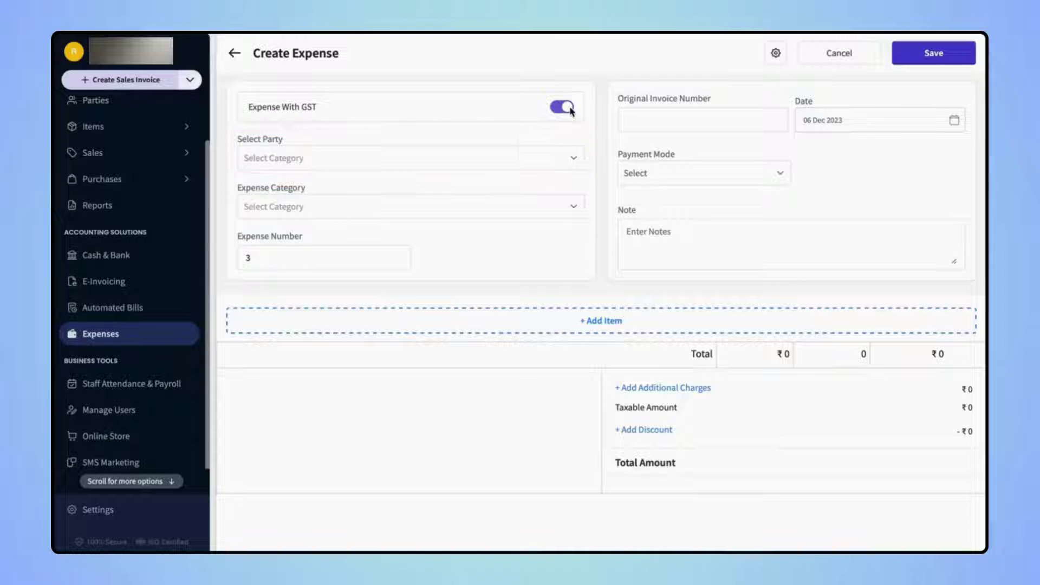
pyautogui.click(381, 159)
pyautogui.click(381, 159)
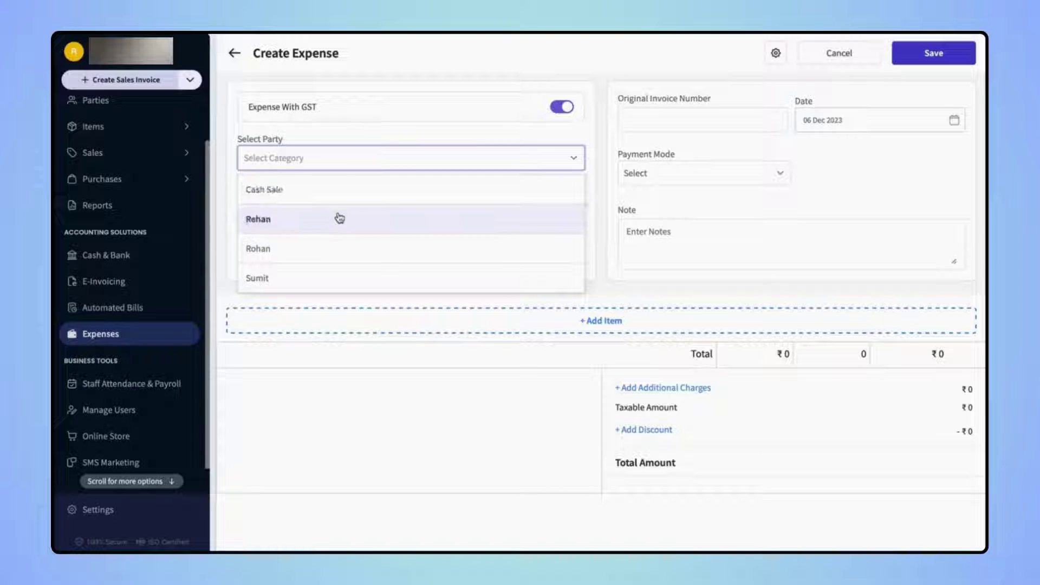
pyautogui.click(328, 247)
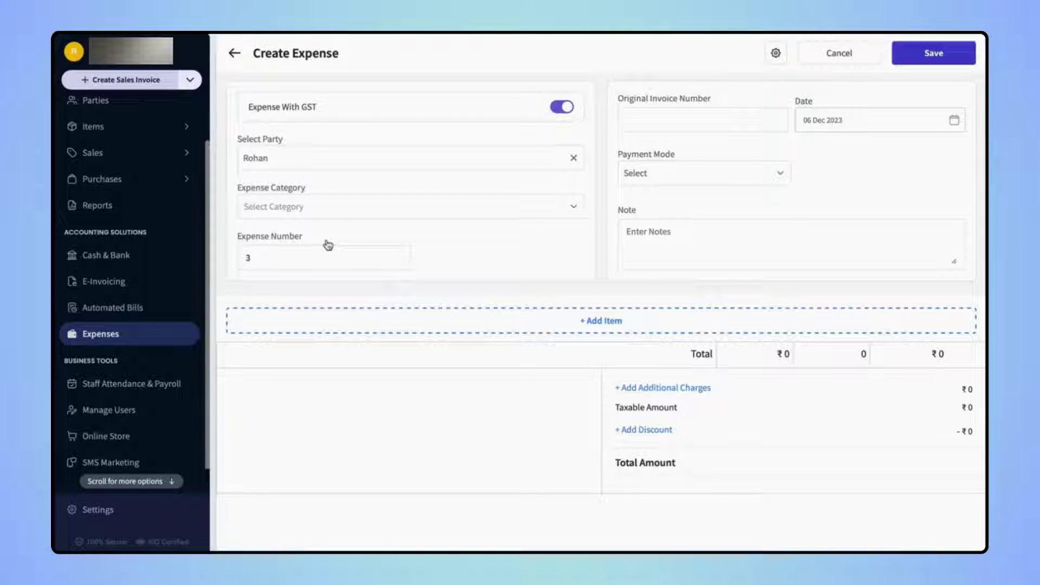
pyautogui.click(351, 206)
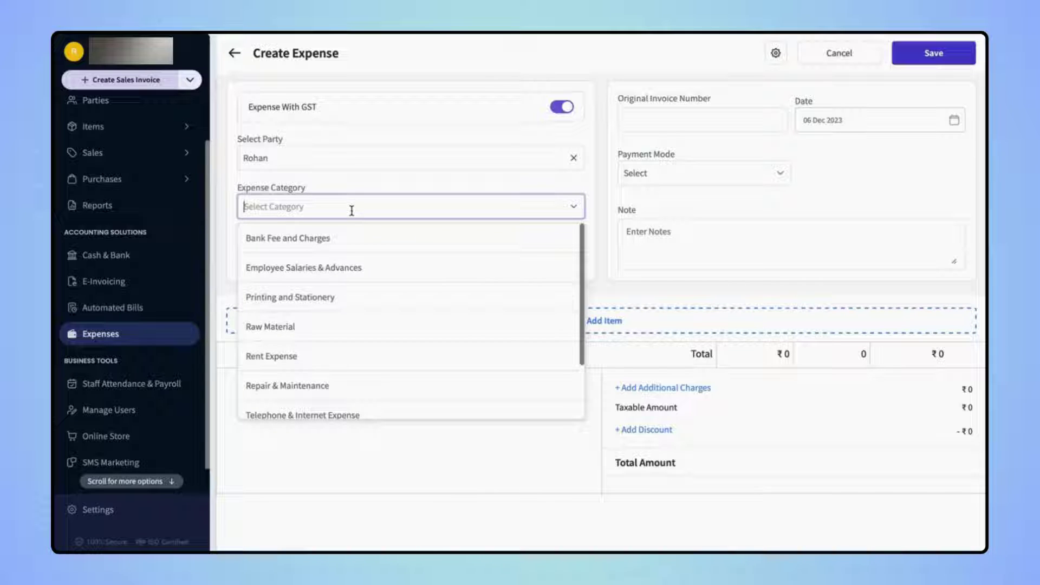
pyautogui.click(329, 294)
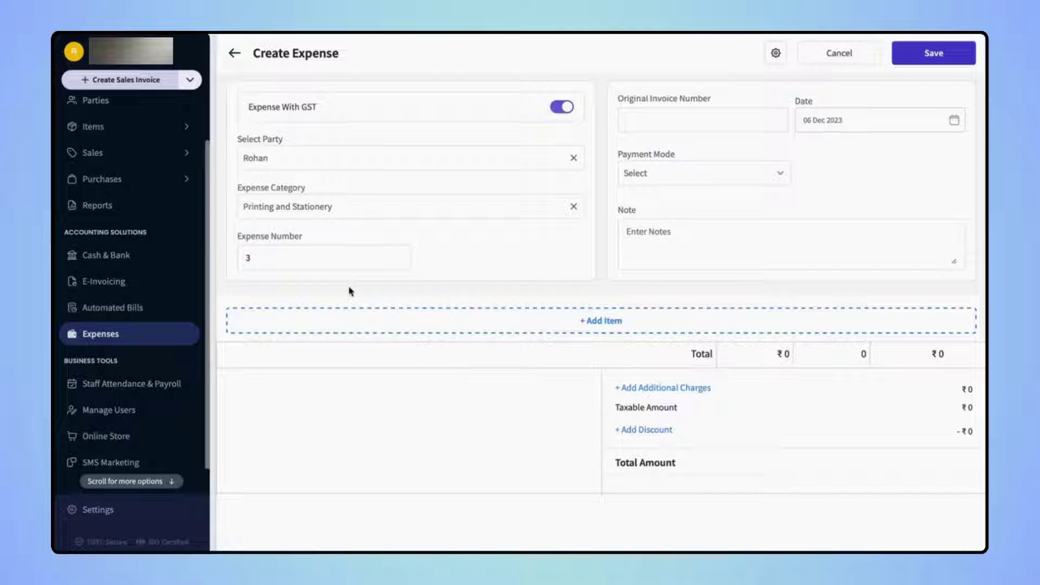
# - Add EPSON Printer and Gun Scanner to expense 3, totalling ₹18,998
pyautogui.click(595, 325)
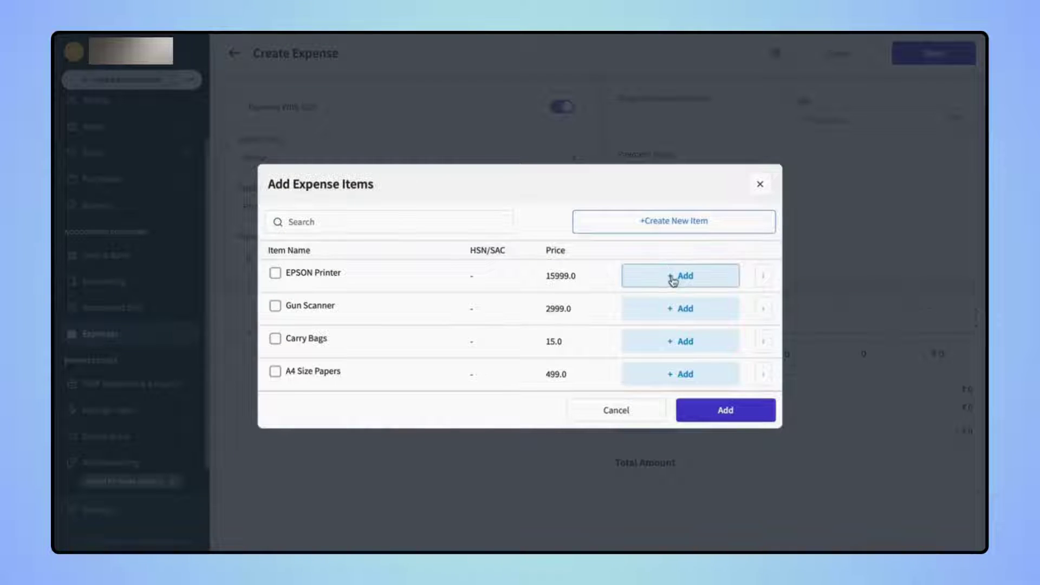
pyautogui.click(673, 276)
pyautogui.click(680, 306)
pyautogui.click(714, 409)
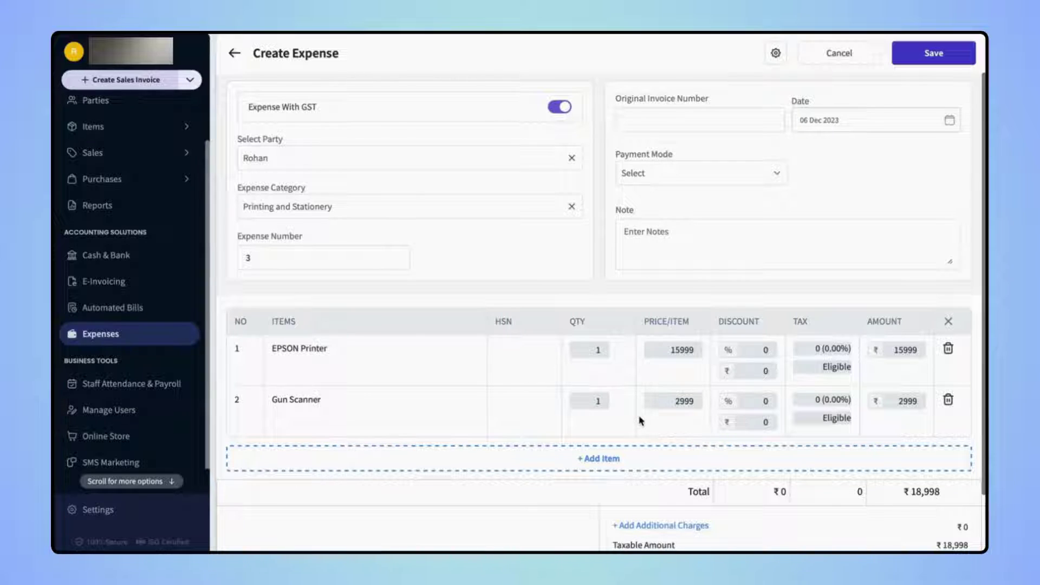
# - Set GST @ 18% on EPSON Printer and Gun Scanner, raising the total to ₹21,877.82
pyautogui.click(815, 350)
pyautogui.click(816, 352)
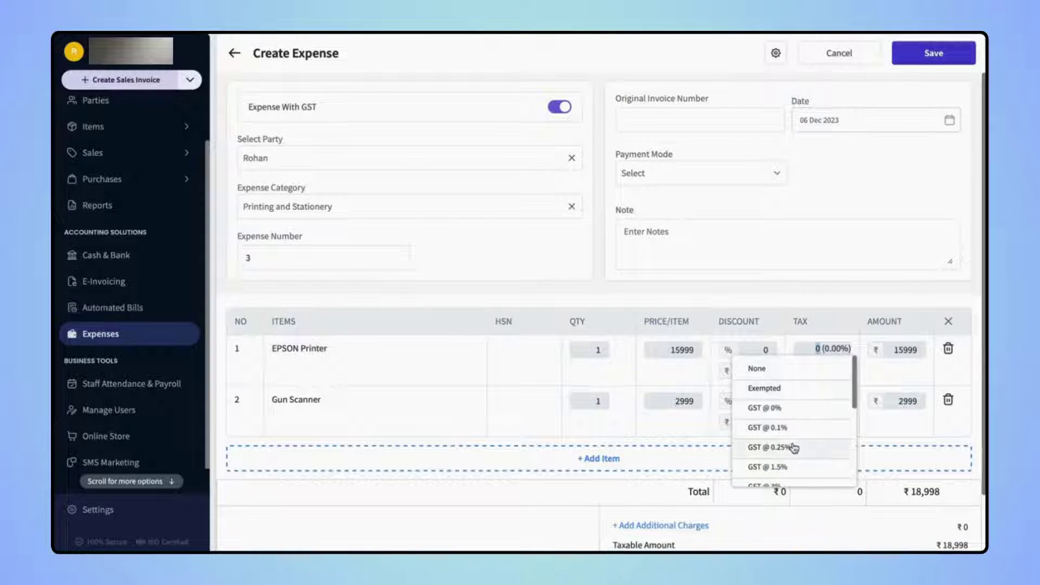
pyautogui.scroll(-3, 792, 446)
pyautogui.scroll(-1, 793, 445)
pyautogui.click(785, 457)
pyautogui.click(841, 416)
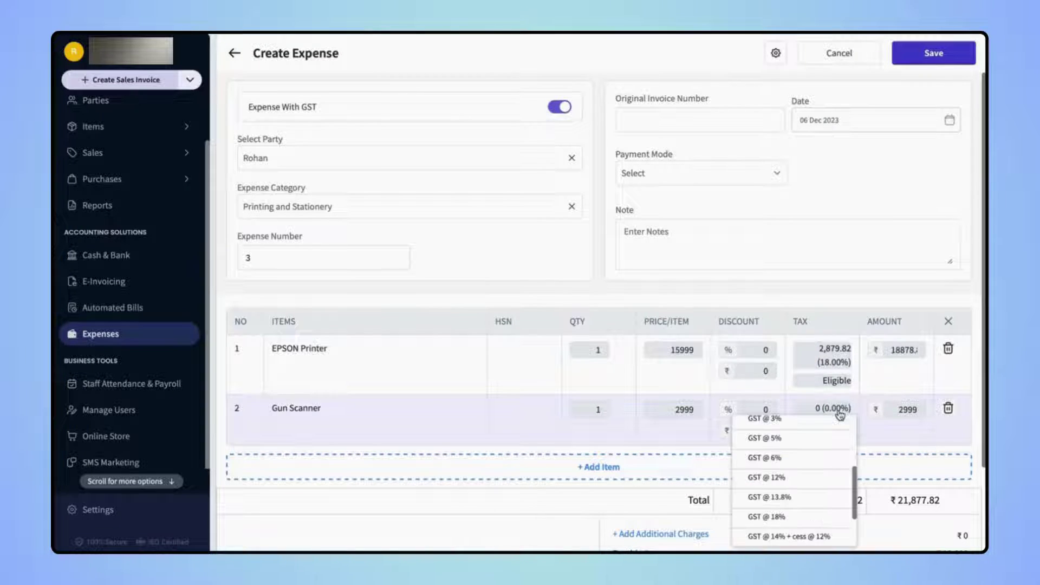
pyautogui.scroll(-2, 800, 504)
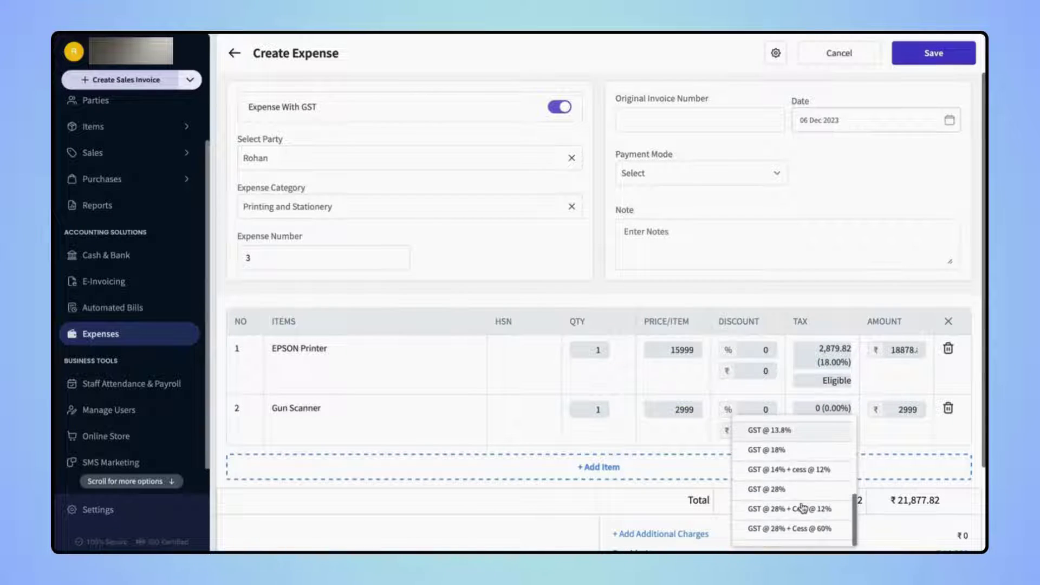
pyautogui.click(785, 452)
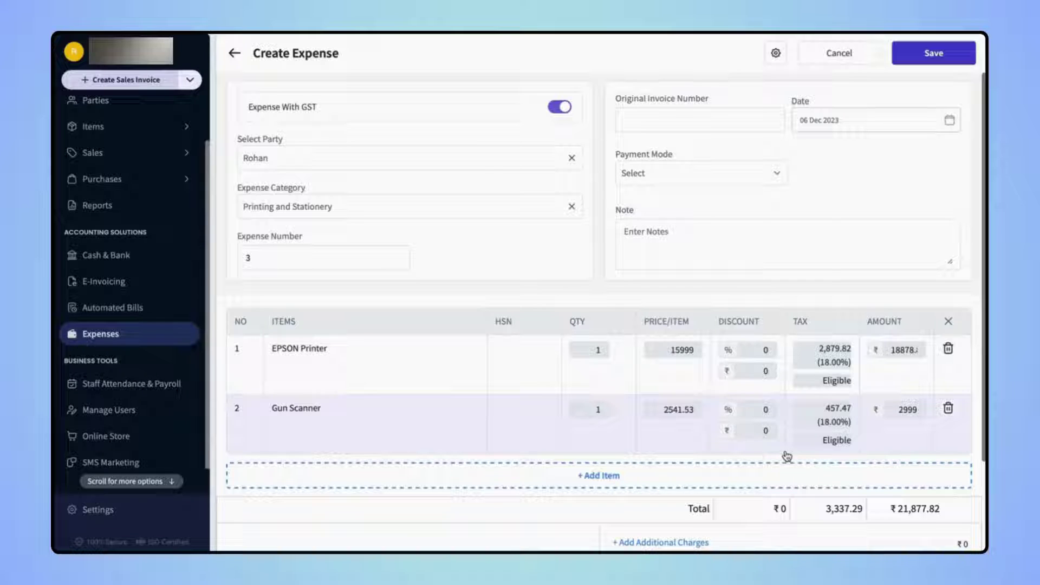
pyautogui.click(824, 383)
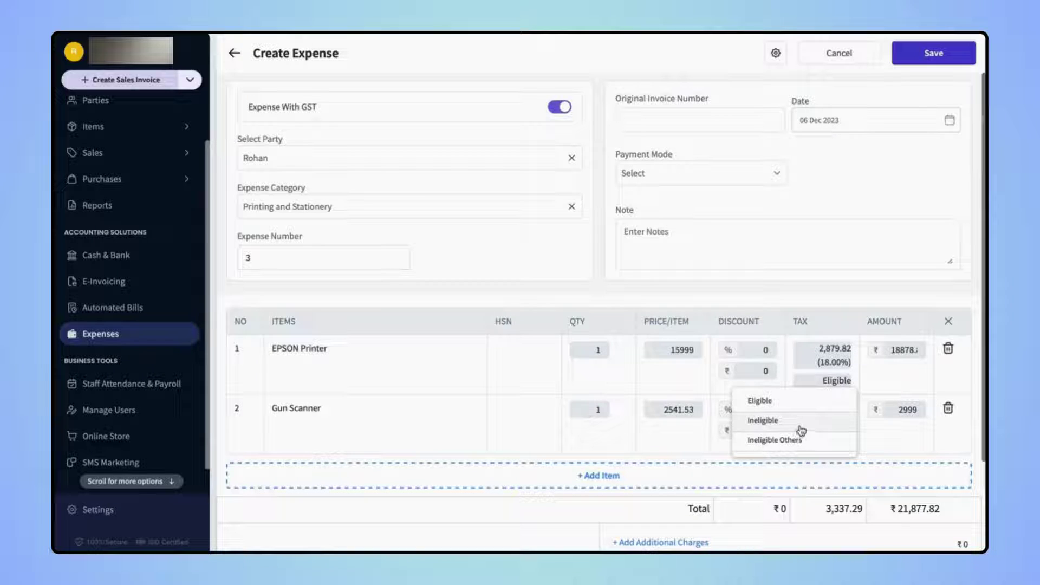
pyautogui.scroll(-2, 863, 394)
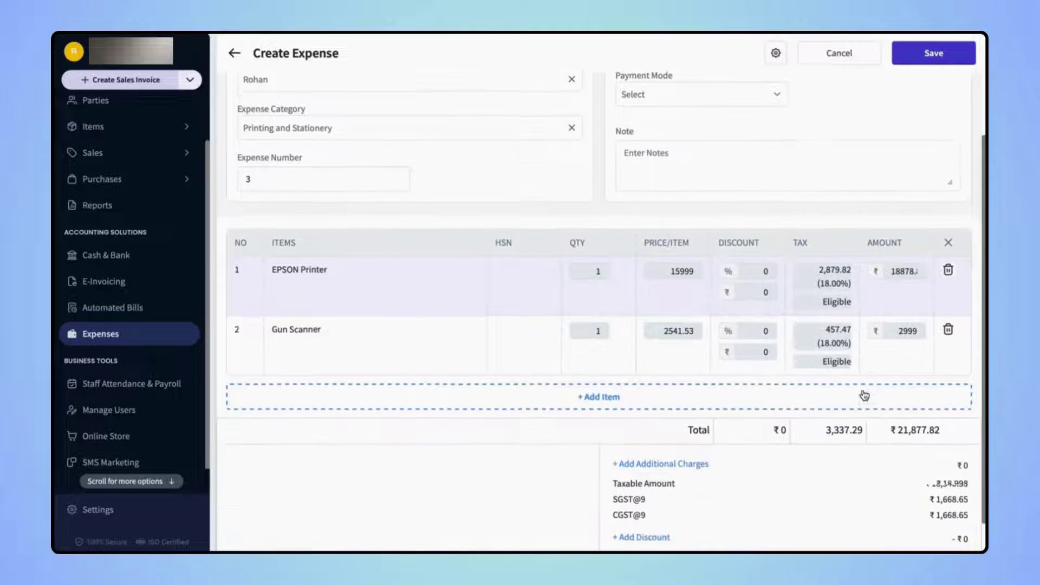
pyautogui.scroll(-1, 864, 394)
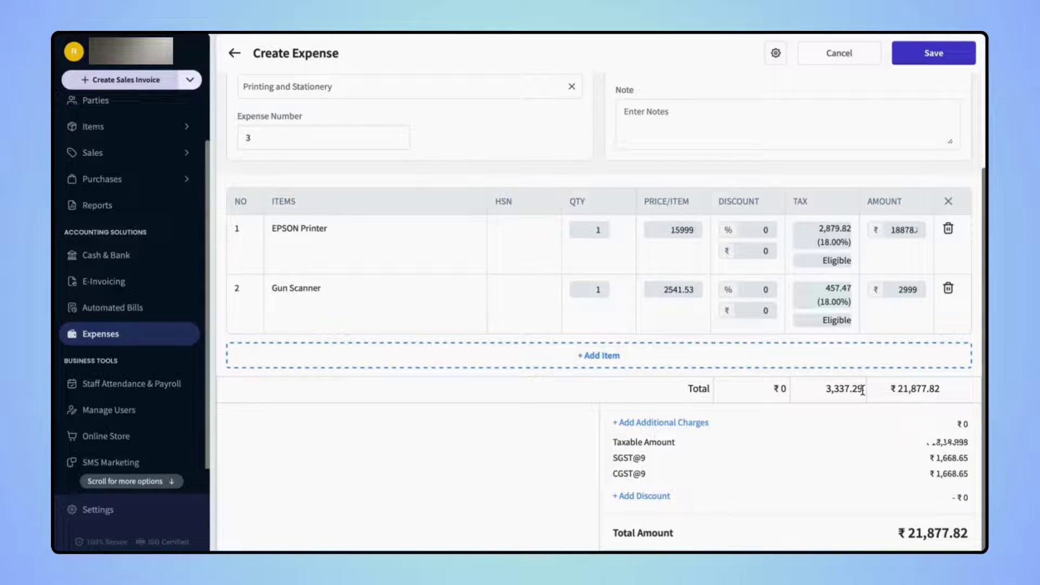
pyautogui.scroll(3, 862, 390)
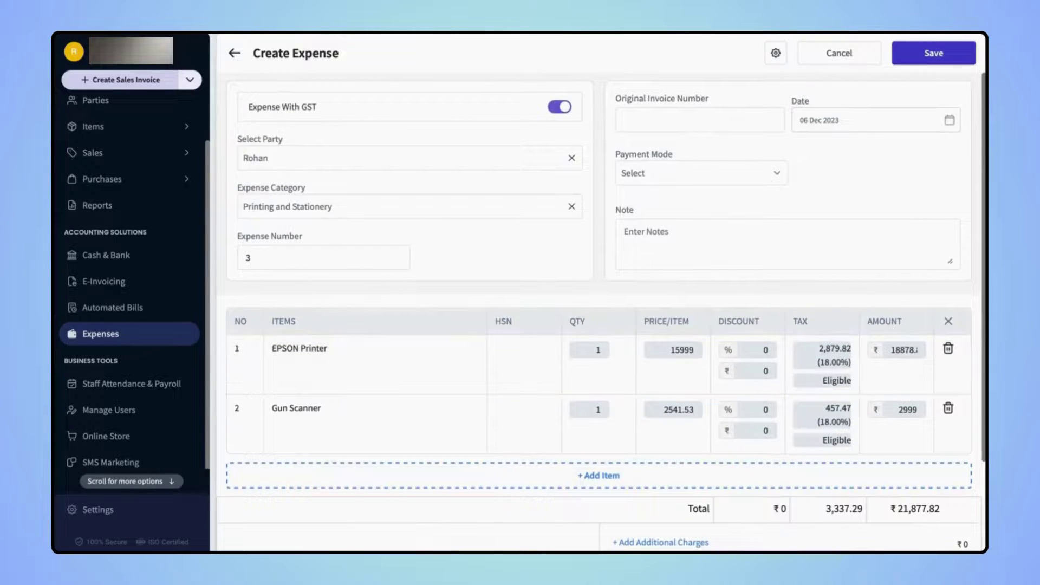
# - Save expense 3 with its ₹21,877.82 total
pyautogui.click(933, 57)
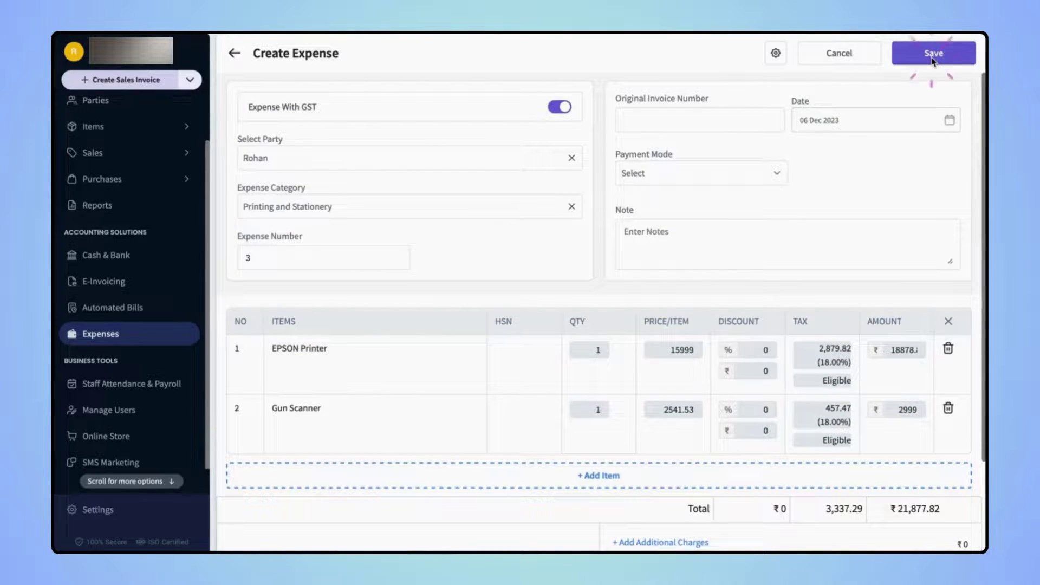
pyautogui.click(932, 59)
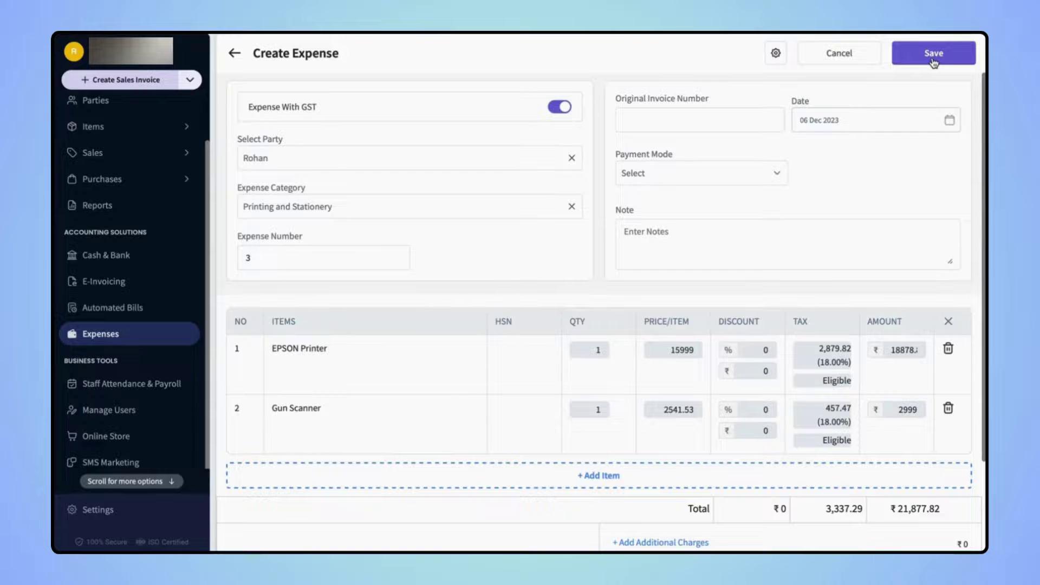